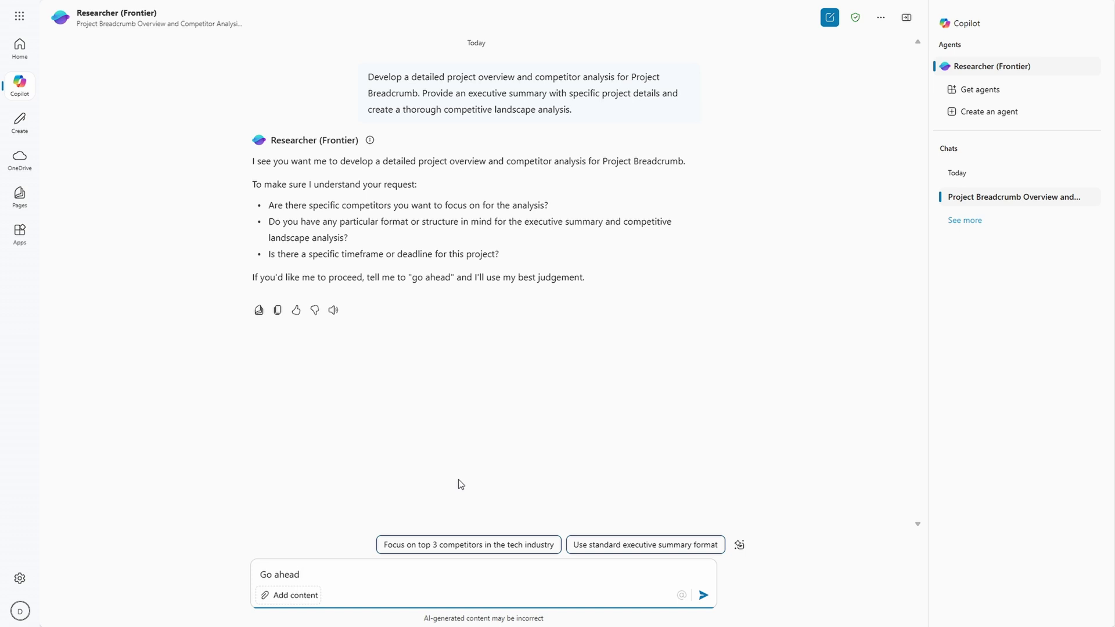
# Send the "Go ahead" reply to Researcher and expand the details of its research progress
pyautogui.press('Return')
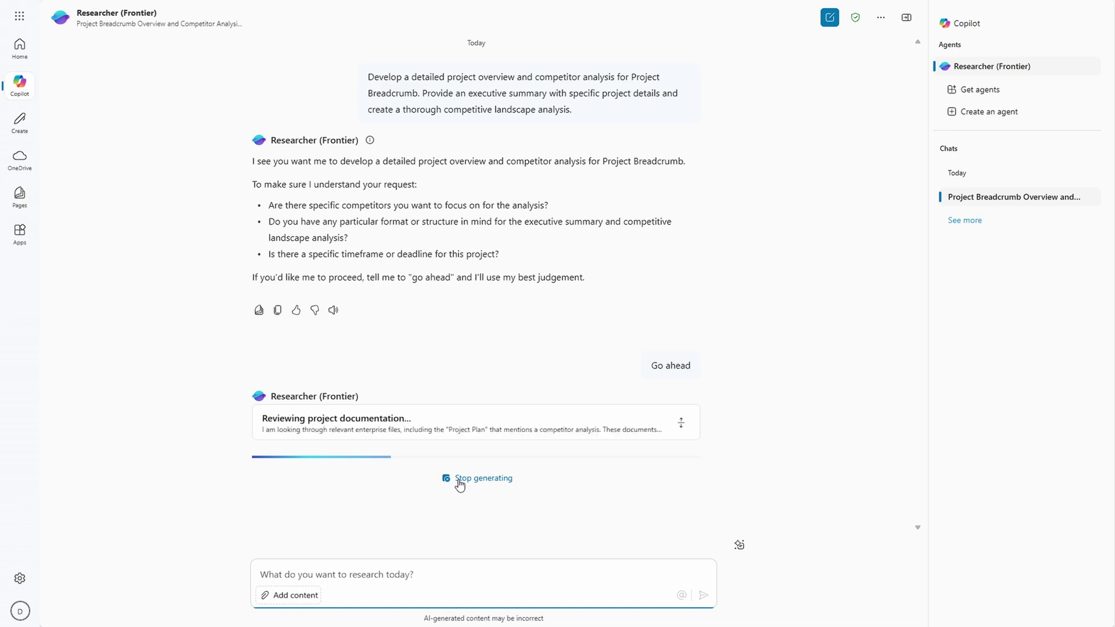
pyautogui.click(681, 424)
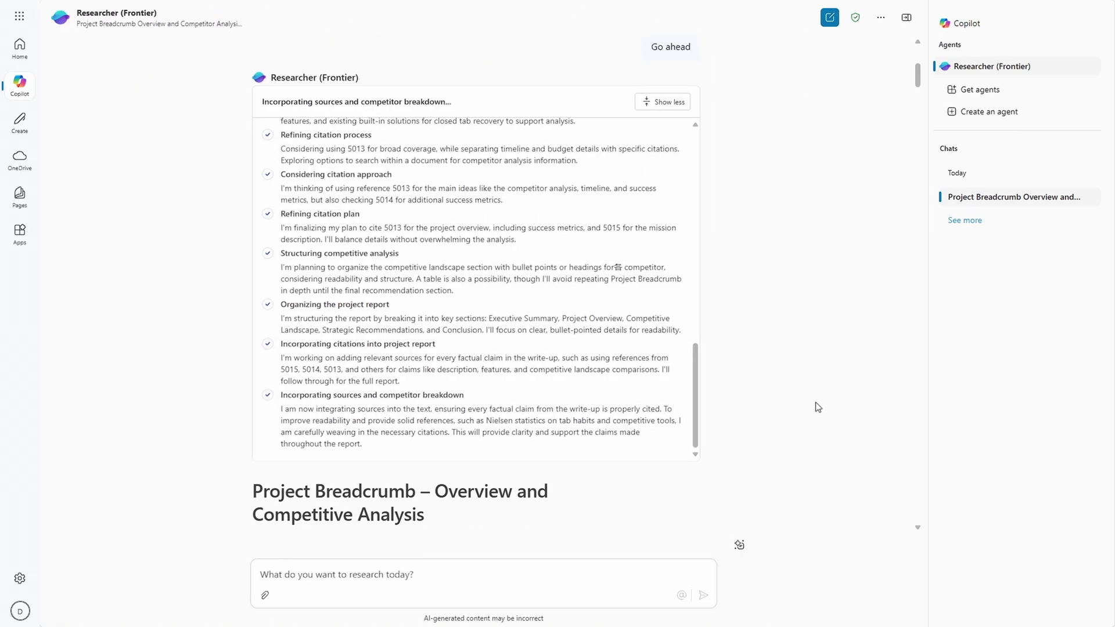
# Read through Researcher's Project Breadcrumb report, from the executive summary and project overview to the comparative analysis table of competitors
pyautogui.scroll(-7, 817, 407)
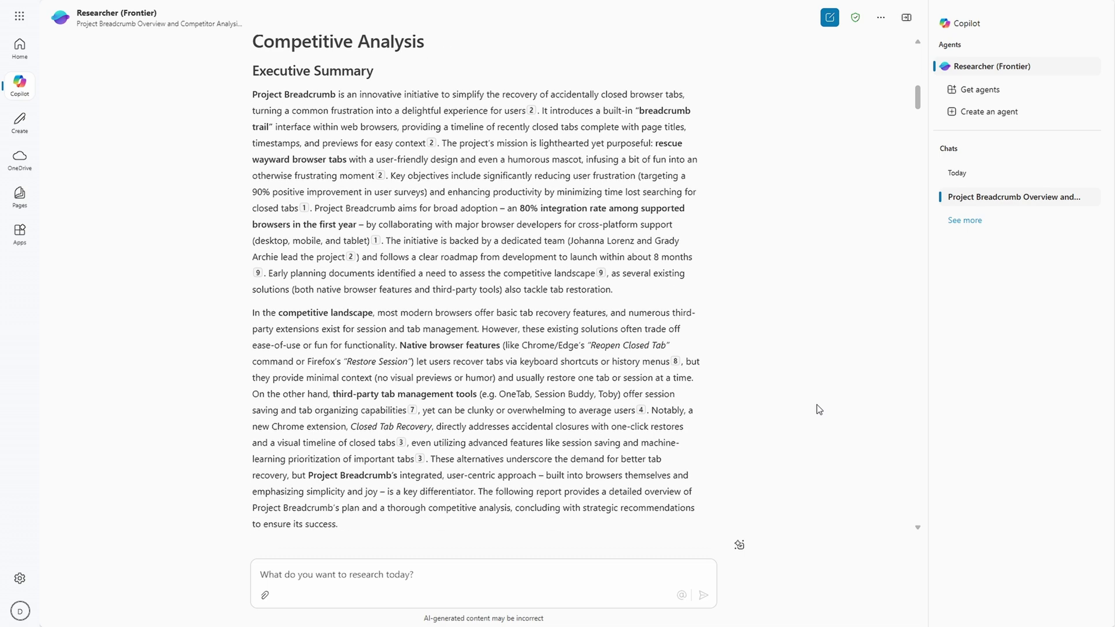
pyautogui.scroll(-2, 818, 410)
pyautogui.scroll(-6, 819, 410)
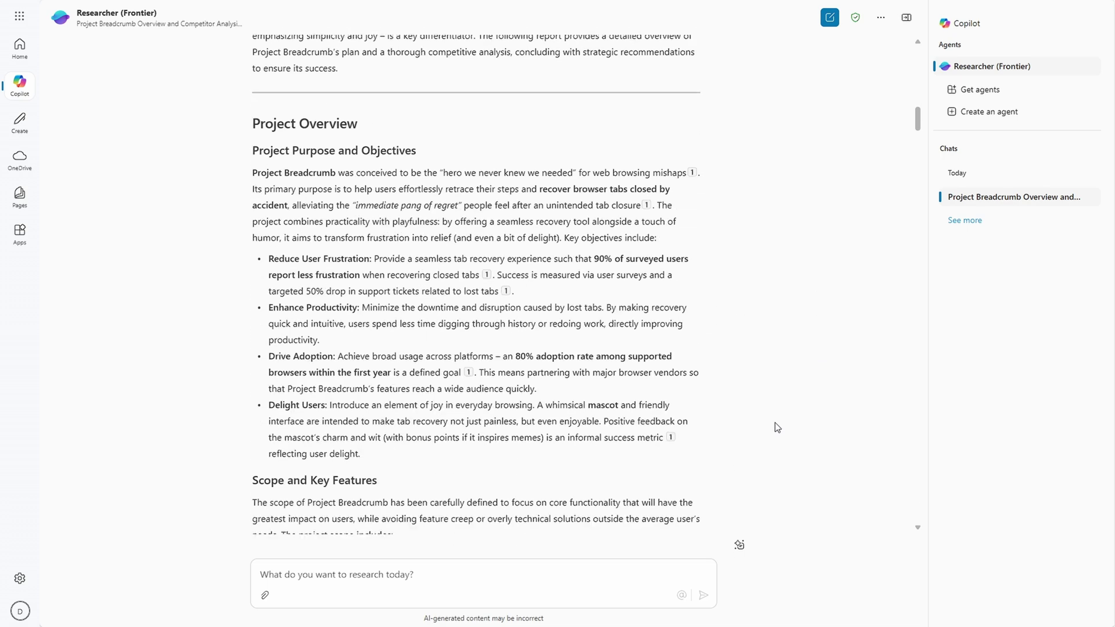
pyautogui.scroll(-13, 788, 428)
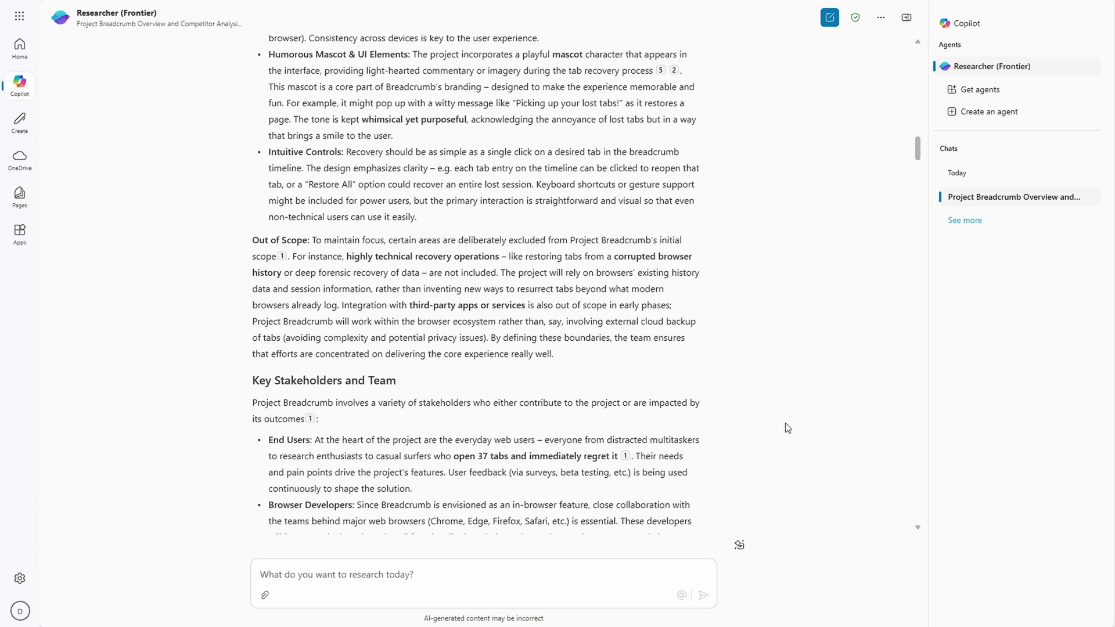
pyautogui.scroll(-2, 788, 428)
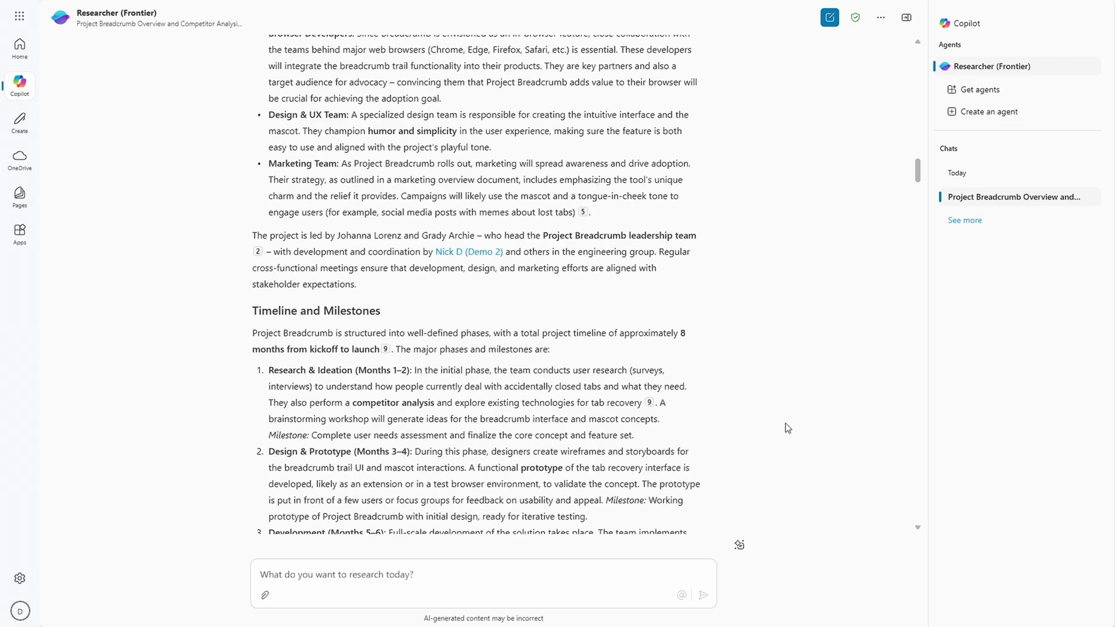
pyautogui.scroll(-12, 788, 428)
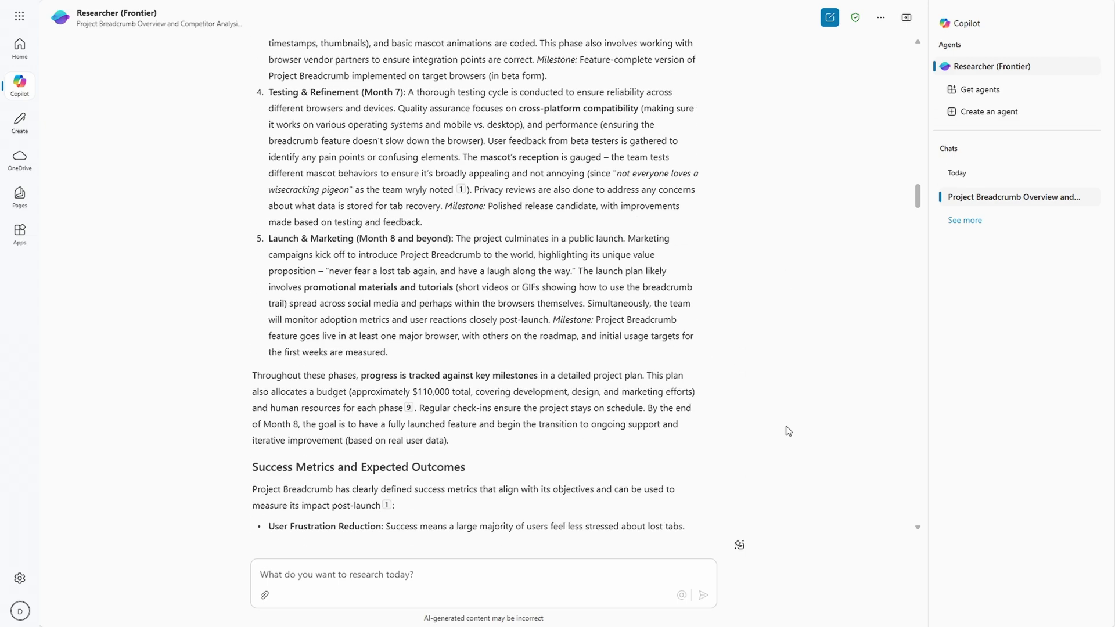
pyautogui.scroll(-13, 789, 430)
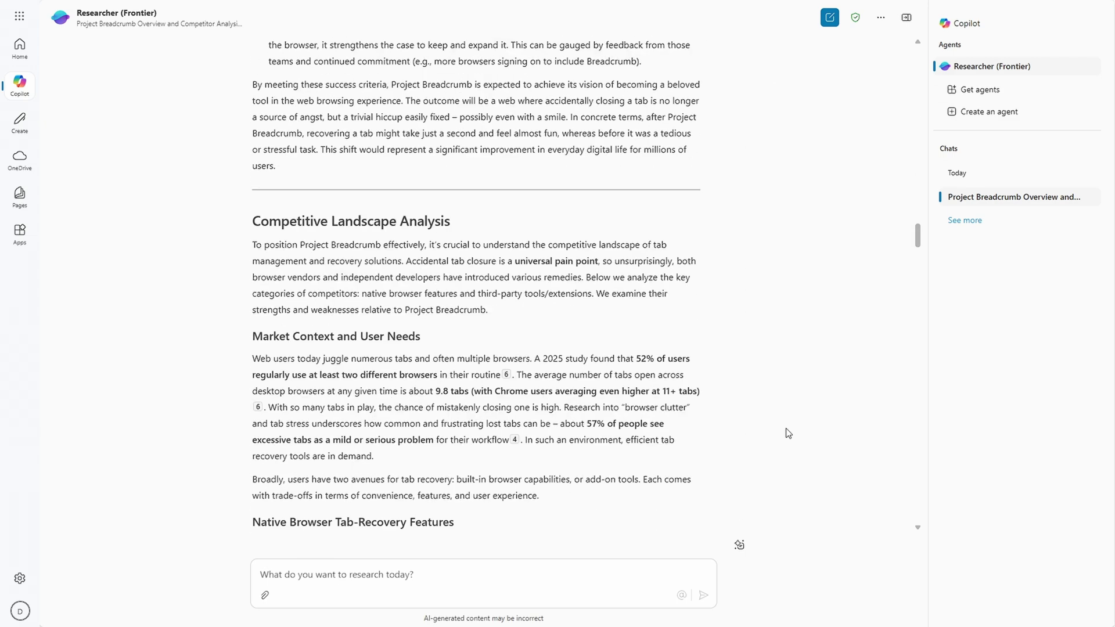
pyautogui.scroll(-10, 788, 434)
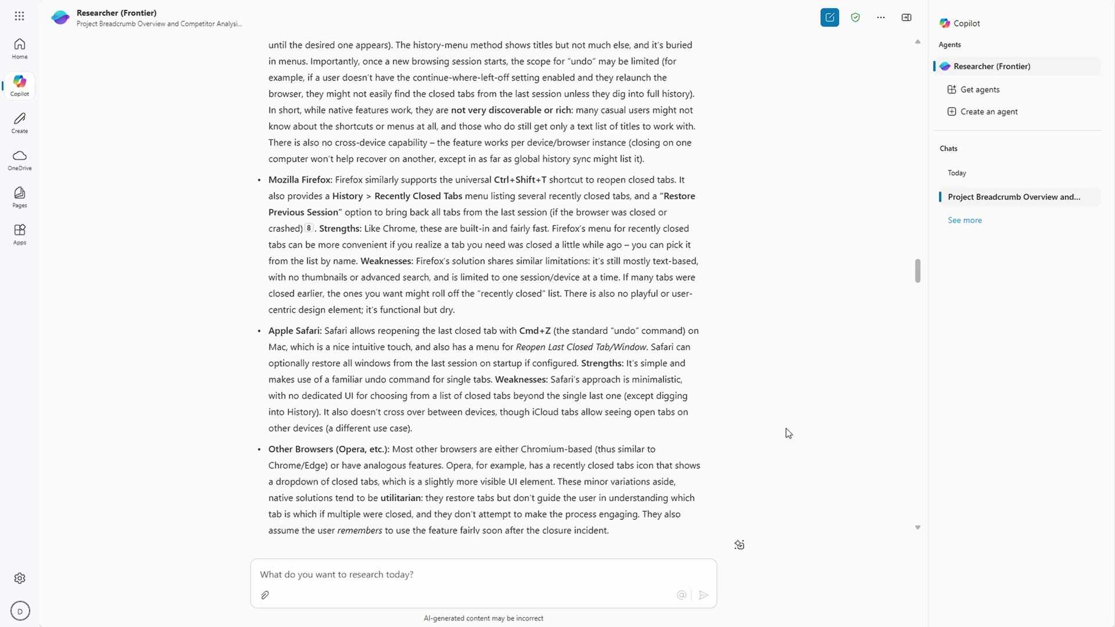
pyautogui.scroll(-16, 788, 433)
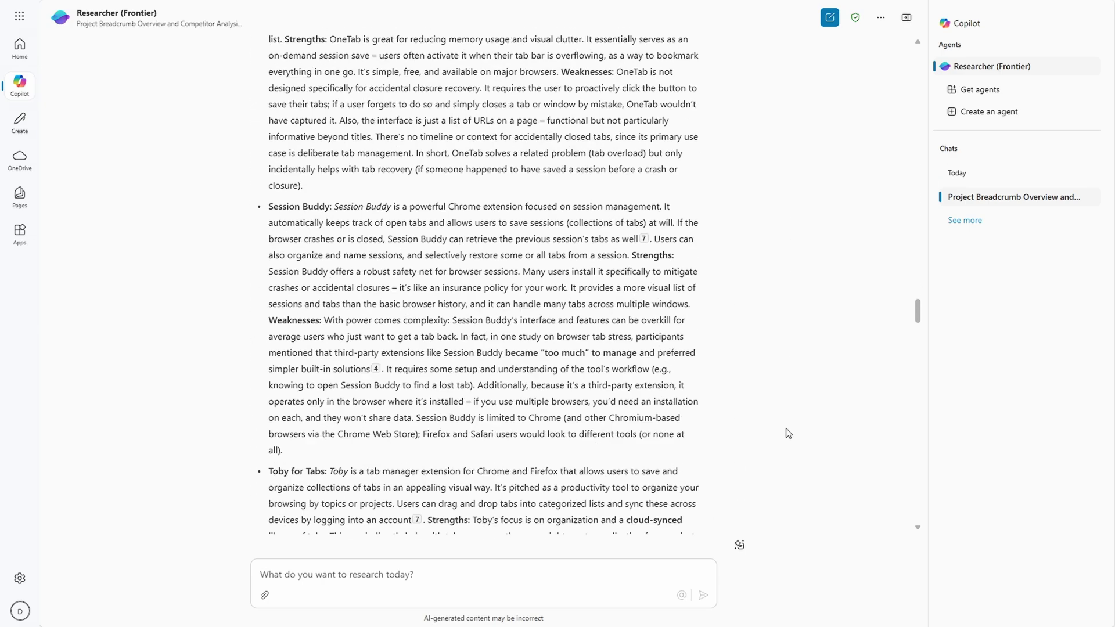
pyautogui.scroll(-19, 788, 433)
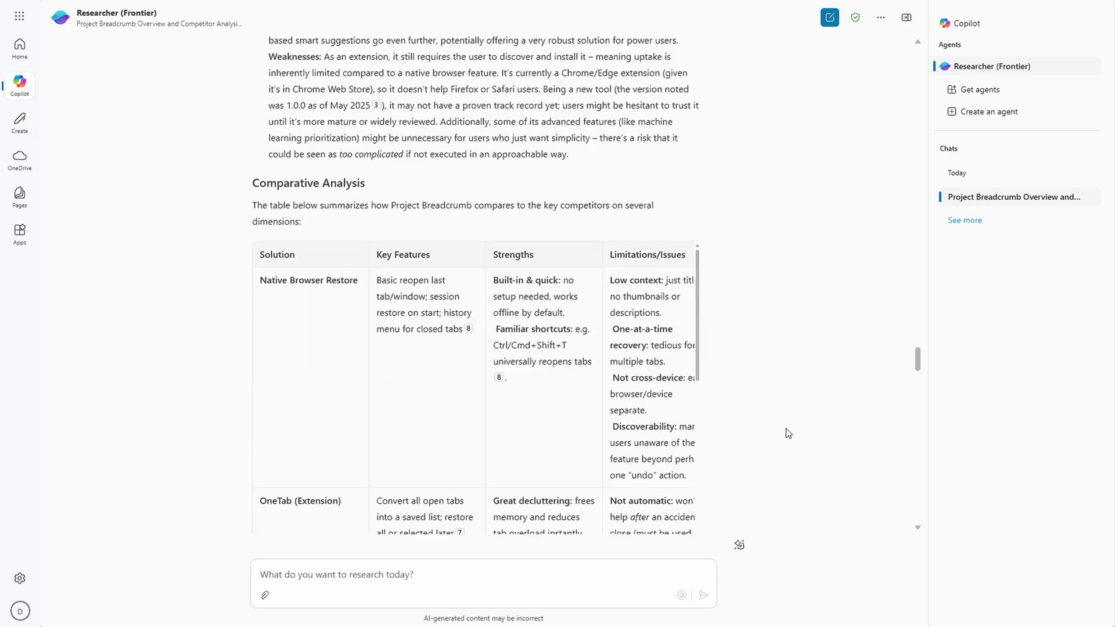
pyautogui.scroll(-7, 788, 433)
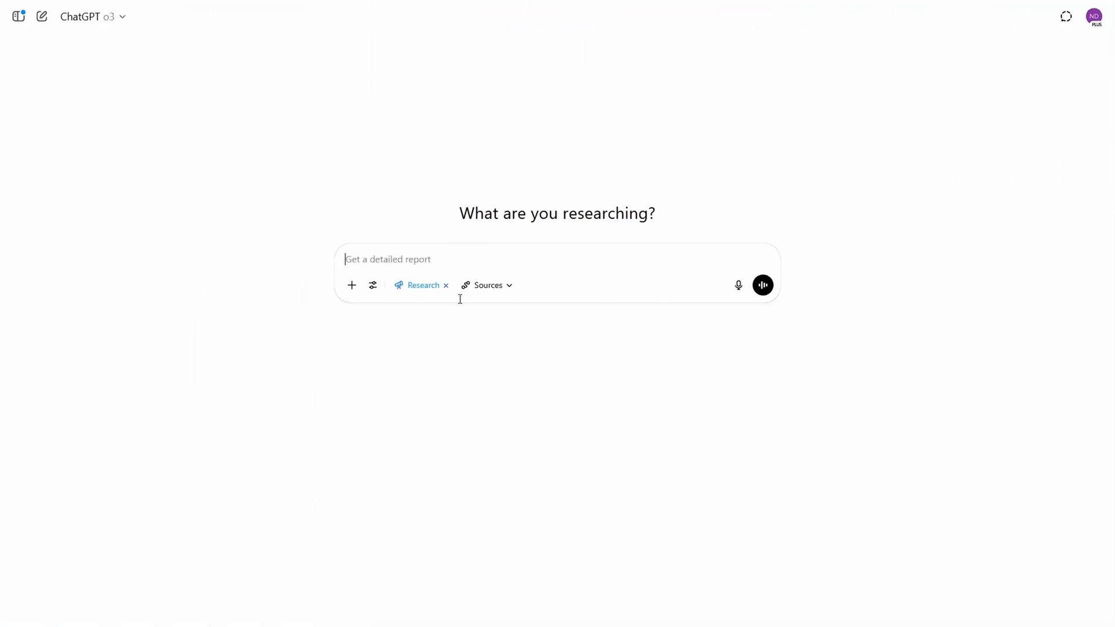
# Switch to ChatGPT's research mode and enable SharePoint as a source alongside web search
pyautogui.click(487, 286)
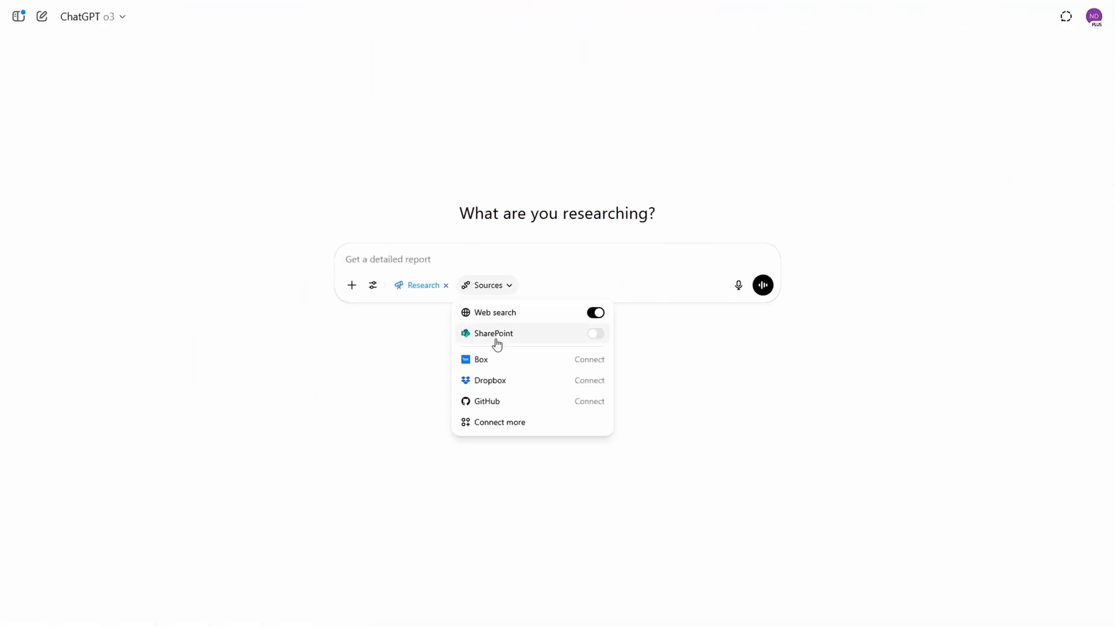
pyautogui.click(595, 334)
pyautogui.click(596, 312)
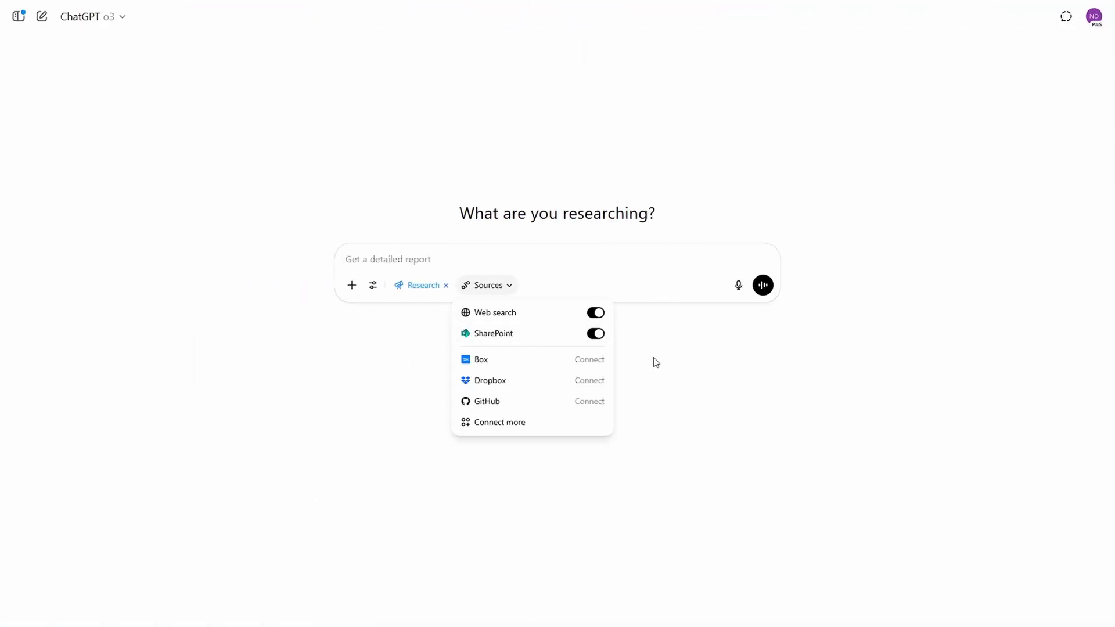
# Submit a prompt for a detailed Project Breadcrumb overview and competitor analysis, with an executive summary, specific project details and a thorough competitive landscape analysis
pyautogui.click(734, 254)
pyautogui.write('Develop a detailed project overview and competitor analysis for Project Breadcrumb. Provide an executive summary with specific project details and create a thorough competitive landscape analysis.')
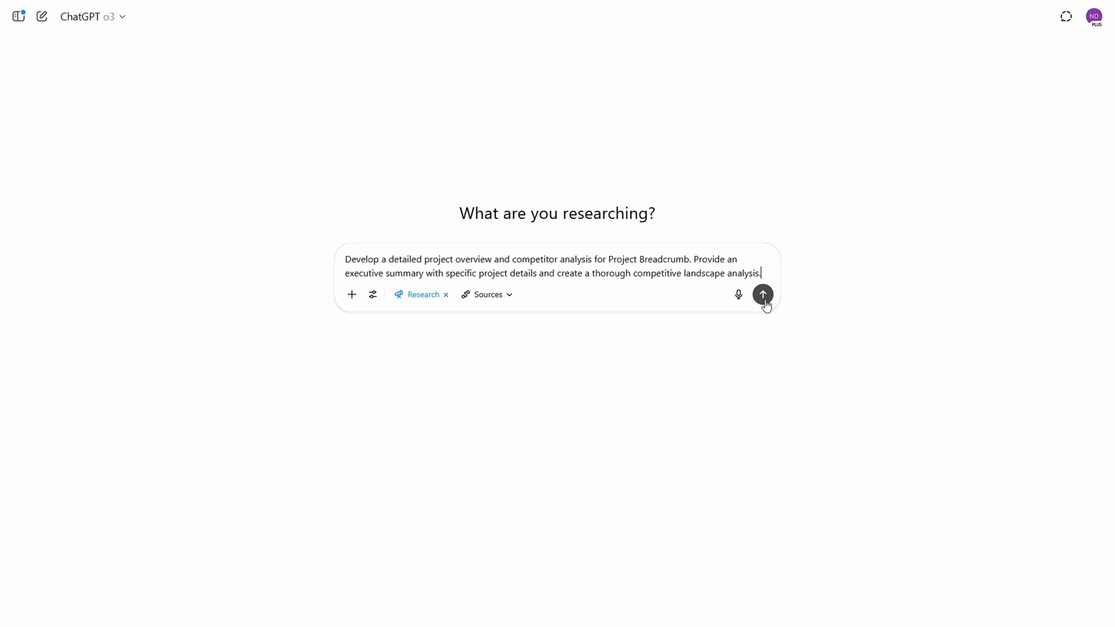
pyautogui.click(763, 295)
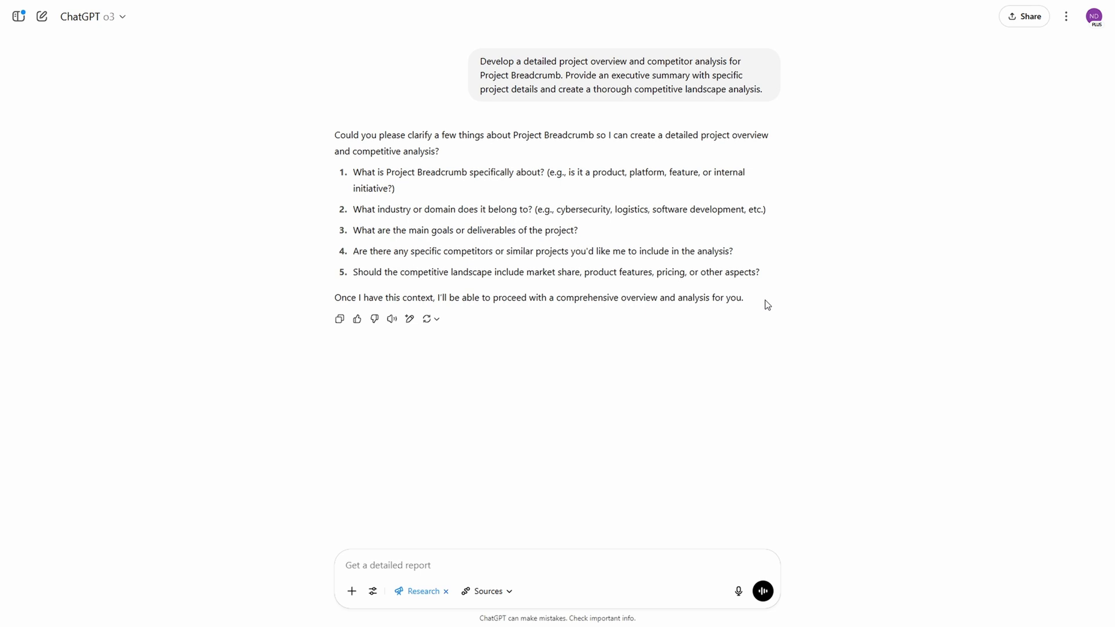
# Answer the clarifying questions with "Search the sources you have access to for finding this information. For the rest, use your best judgement."
pyautogui.click(364, 567)
pyautogui.write('Search ')
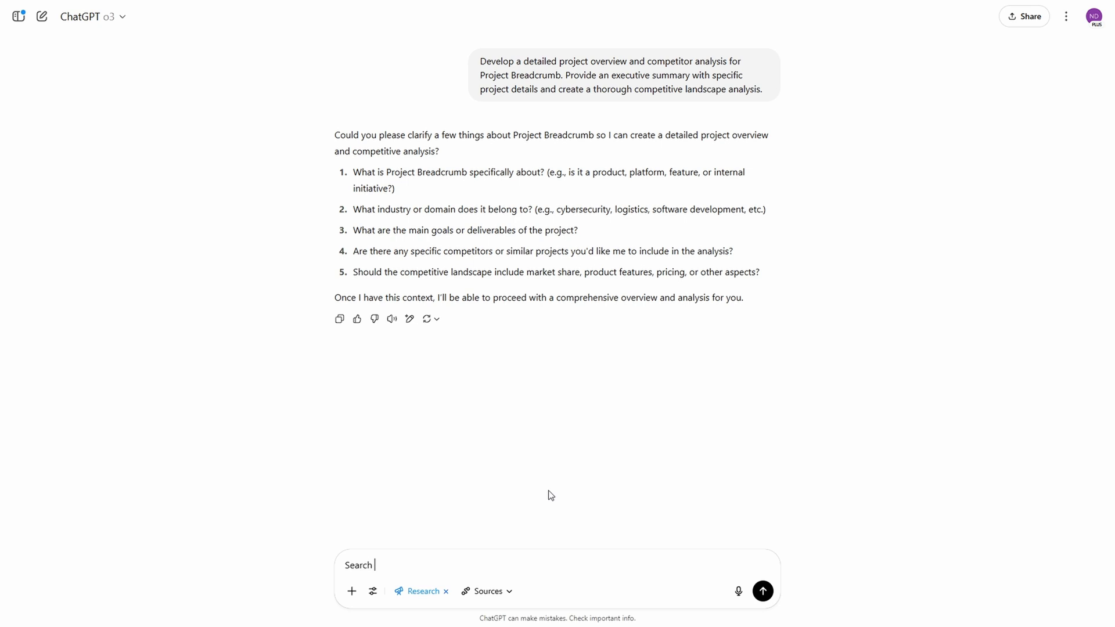
pyautogui.write('the sources you have access to')
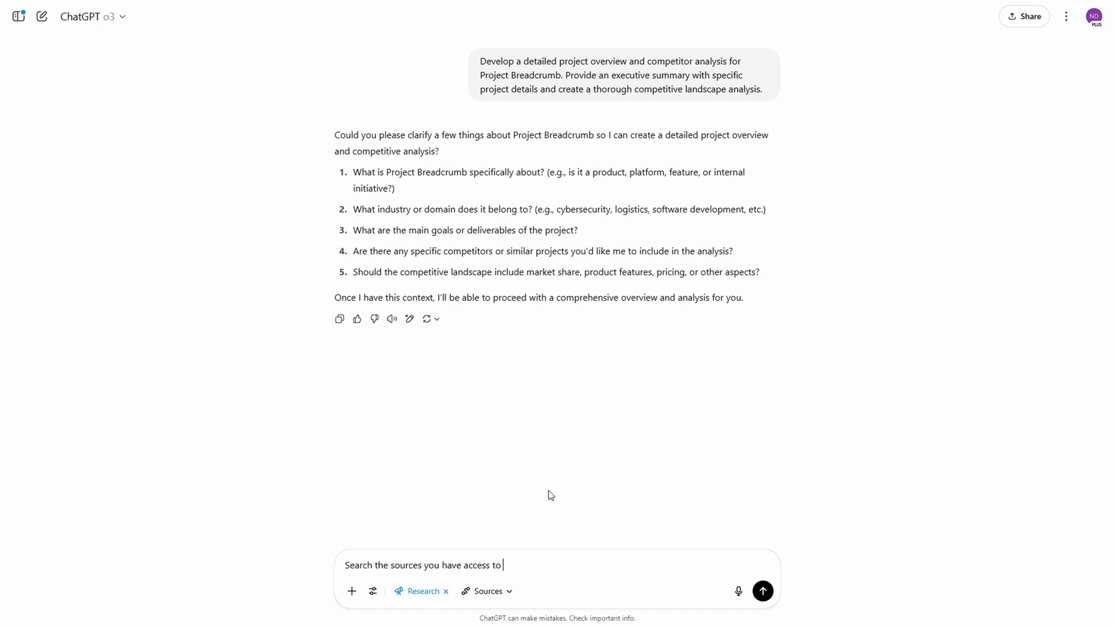
pyautogui.write('for finding this informat')
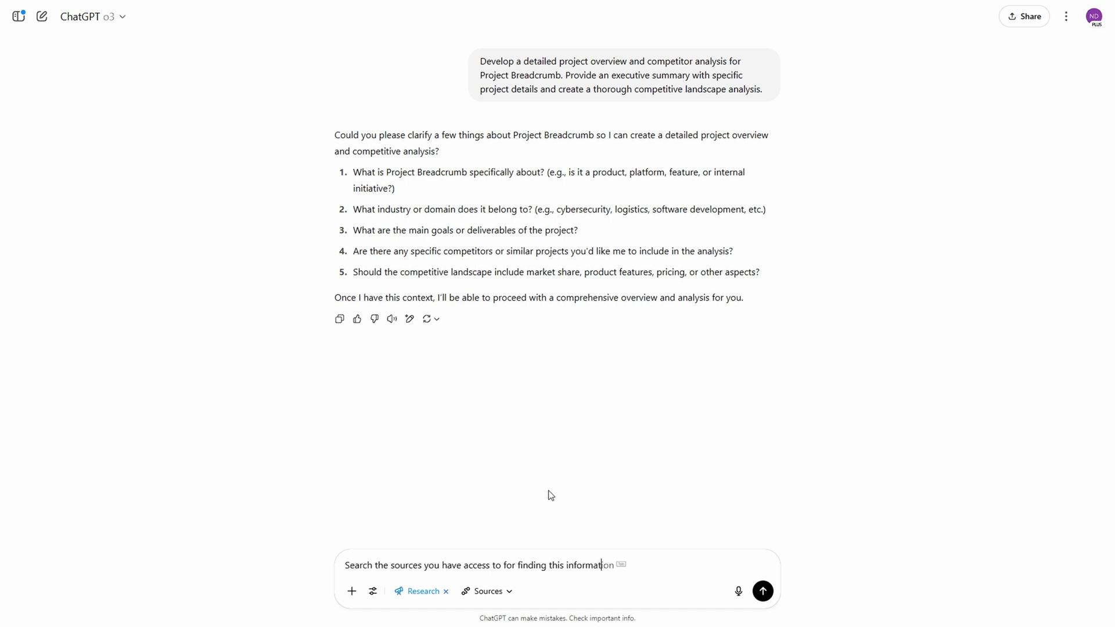
pyautogui.press('Tab')
pyautogui.write('.')
pyautogui.write('For the rest, use your best judgement.')
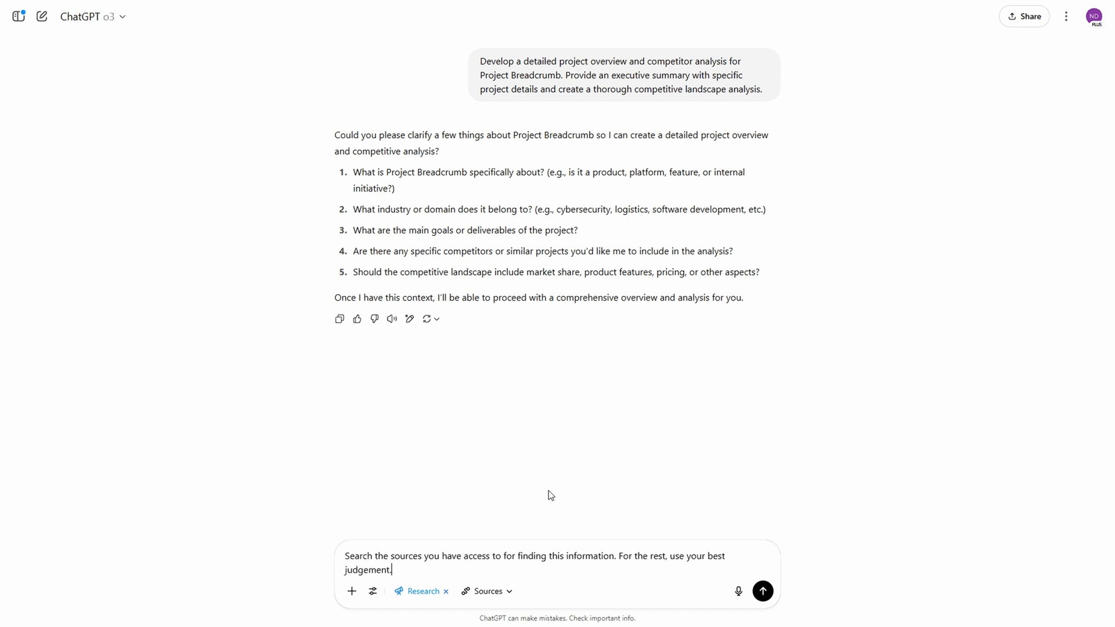
pyautogui.press('Return')
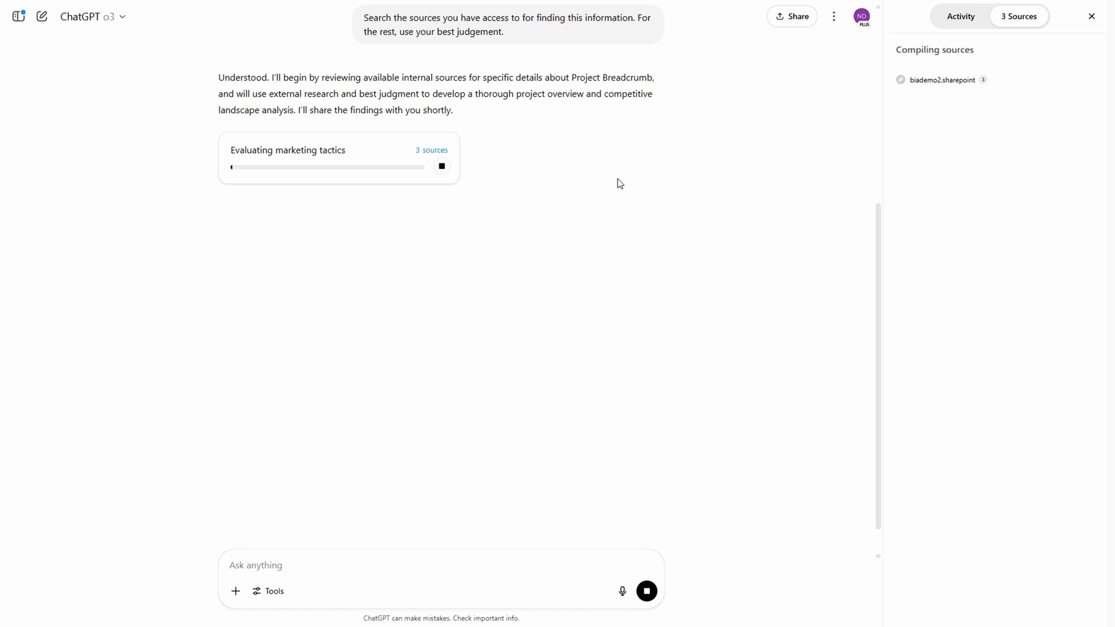
# Review the research activity log, the finished Project Breadcrumb report and the list of sources it cites
pyautogui.click(957, 24)
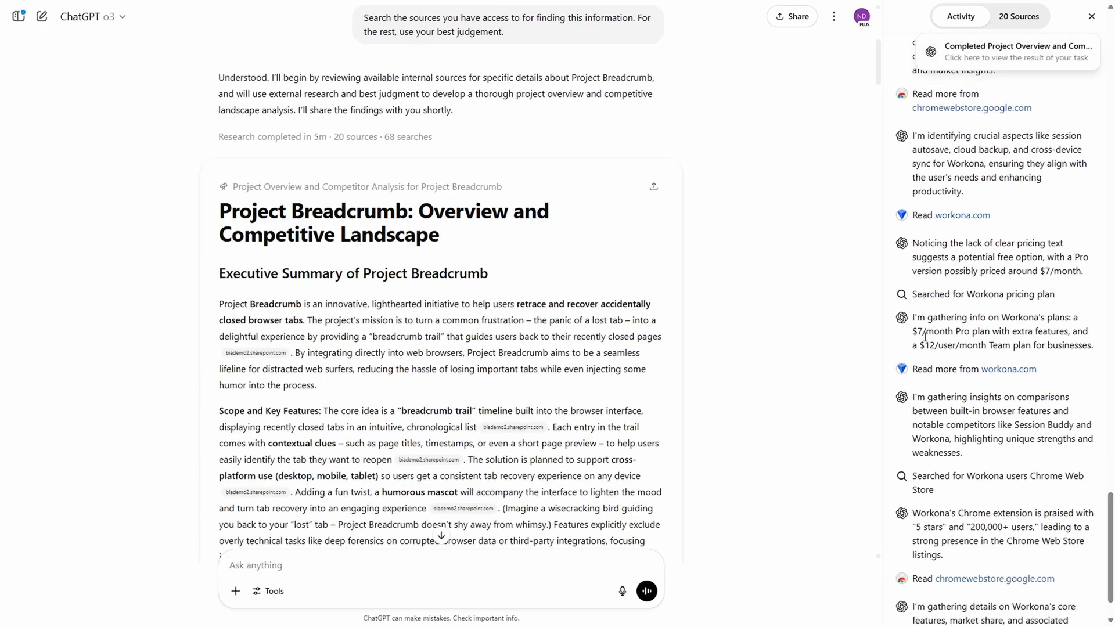
pyautogui.moveTo(879, 74); pyautogui.dragTo(886, 548)
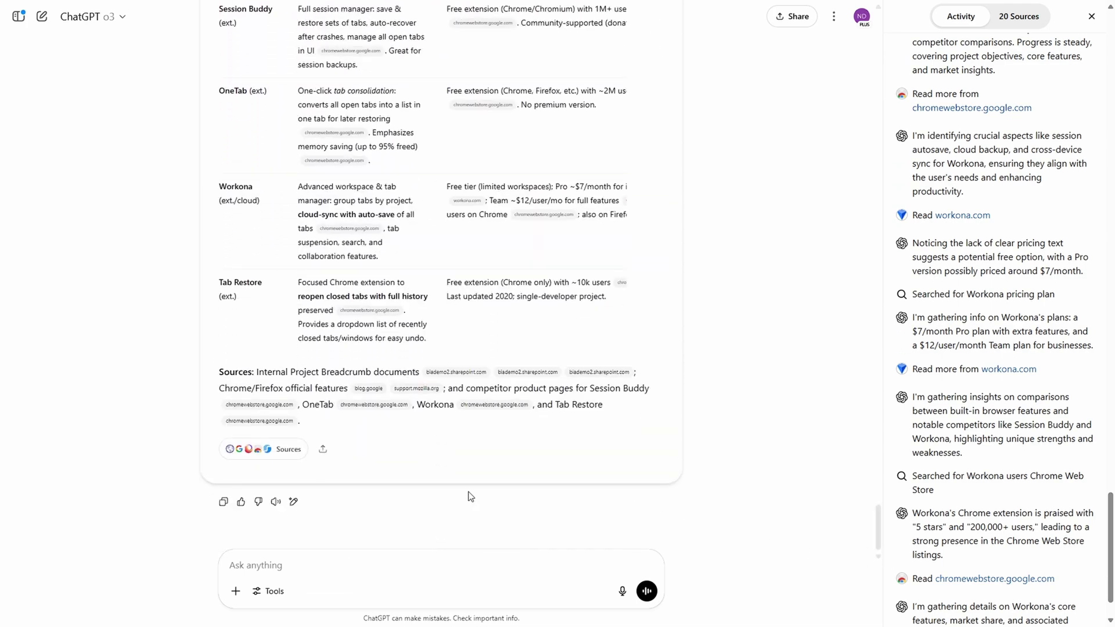
pyautogui.click(1020, 17)
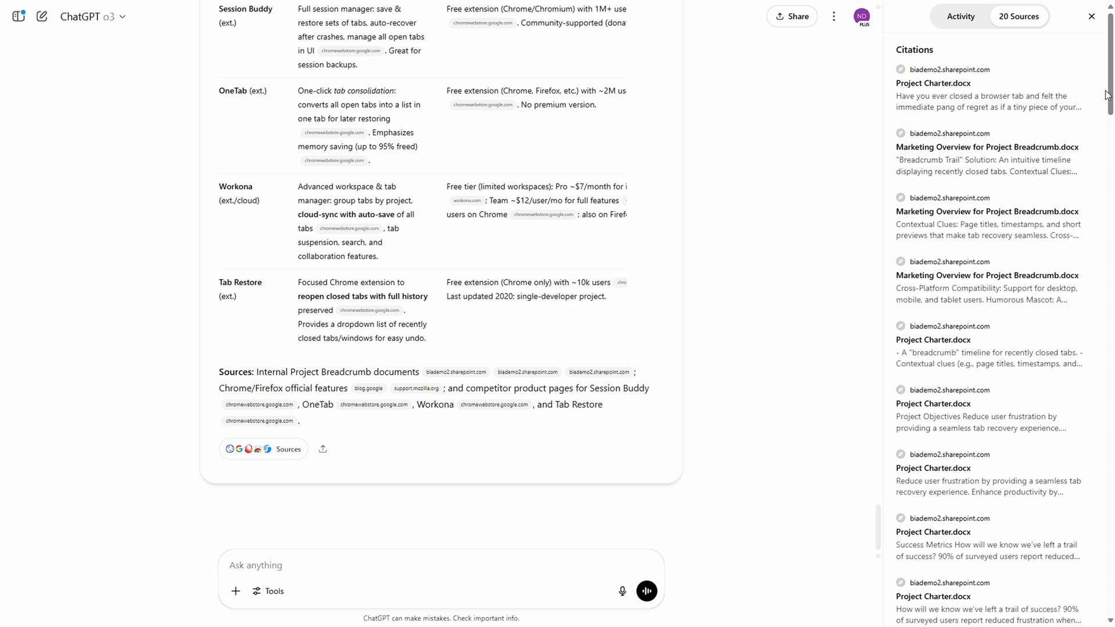
pyautogui.moveTo(1109, 94); pyautogui.dragTo(1089, 580)
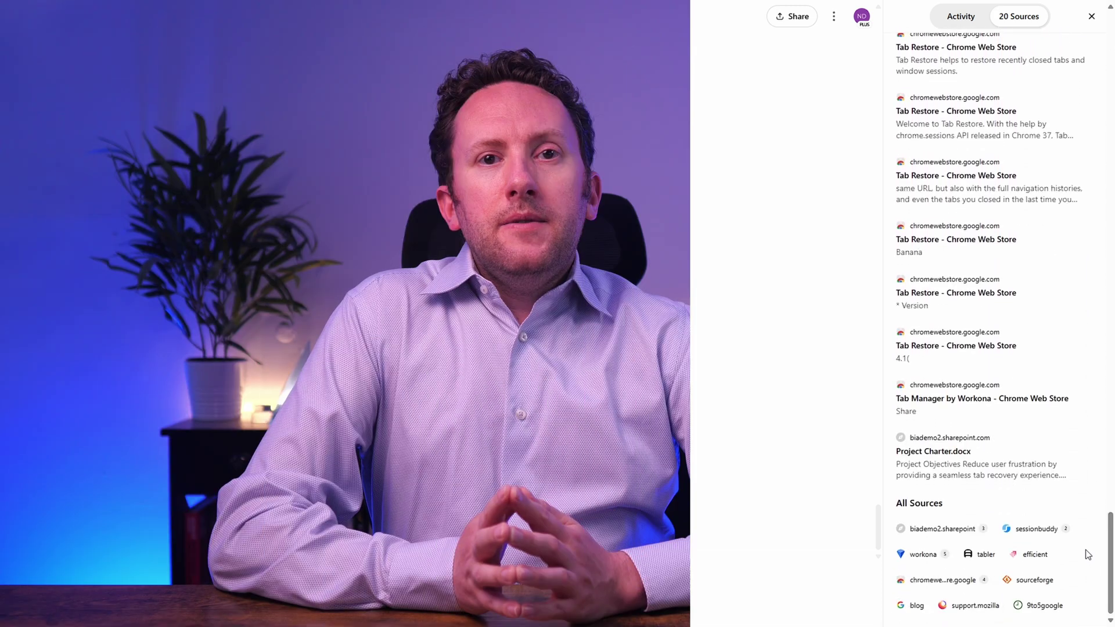